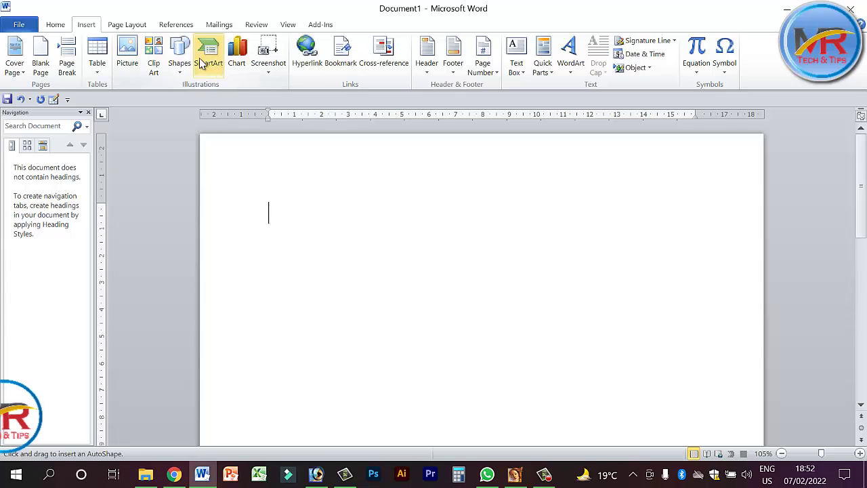
Draw a header rectangle across the top of the page and adjust both sides to meet the page edges
{"action": "left_click", "coordinate": [179, 58]}
{"action": "left_click", "coordinate": [226, 100]}
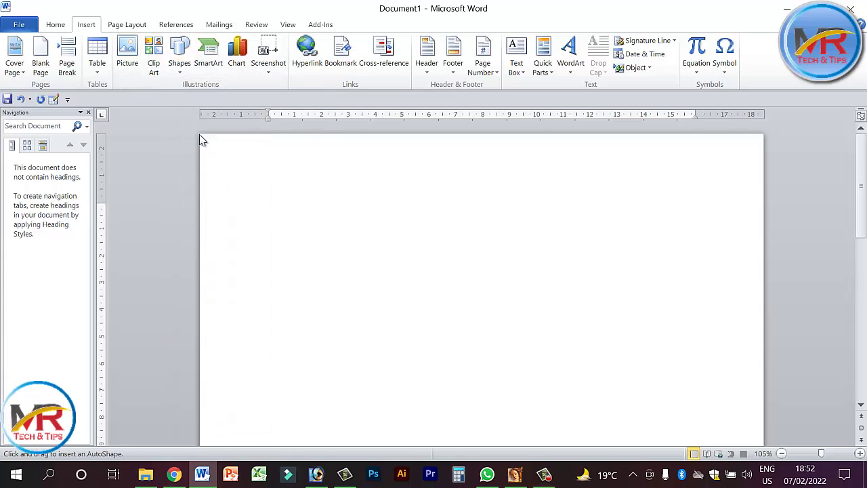
{"action": "left_click_drag", "start_coordinate": [201, 133], "coordinate": [766, 224]}
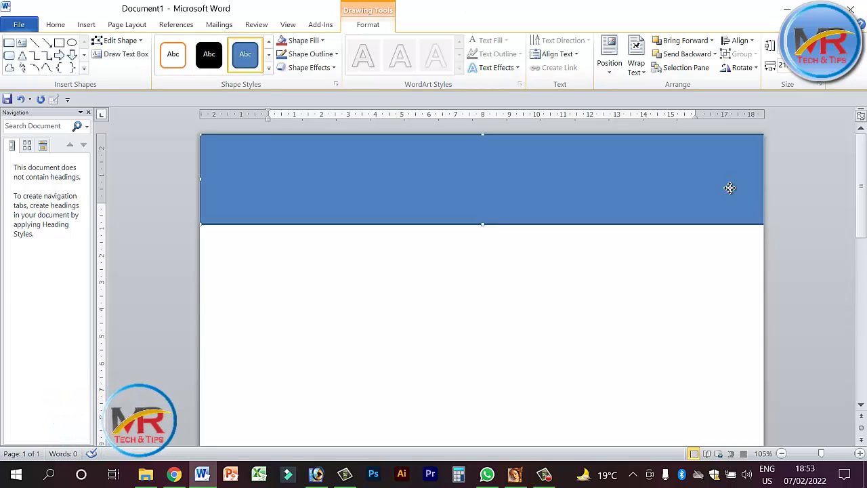
{"action": "mouse_move", "coordinate": [754, 180]}
{"action": "left_mouse_down"}
{"action": "mouse_move", "coordinate": [736, 180]}
{"action": "mouse_move", "coordinate": [747, 180]}
{"action": "left_mouse_up"}
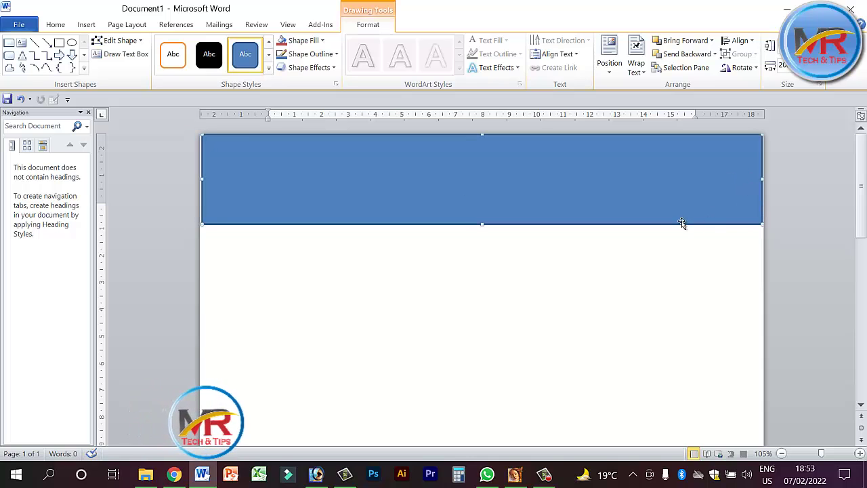
{"action": "left_click_drag", "start_coordinate": [202, 178], "coordinate": [199, 179]}
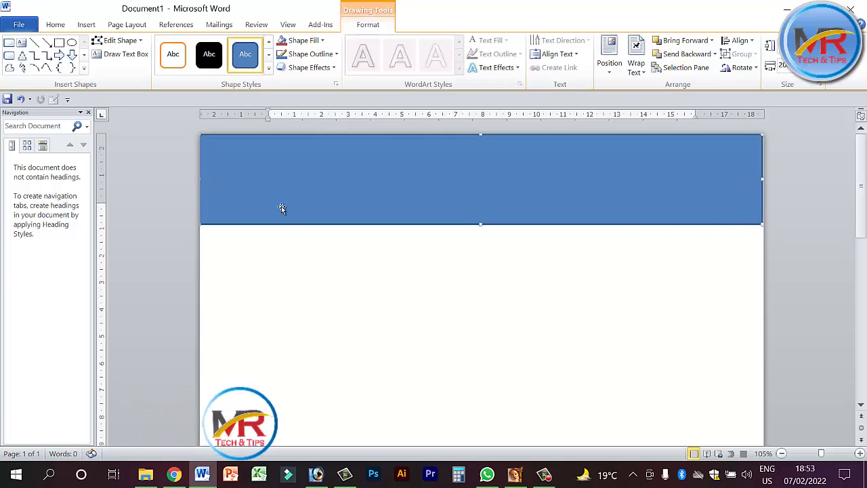
{"action": "left_click", "coordinate": [392, 275]}
{"action": "left_click", "coordinate": [721, 183]}
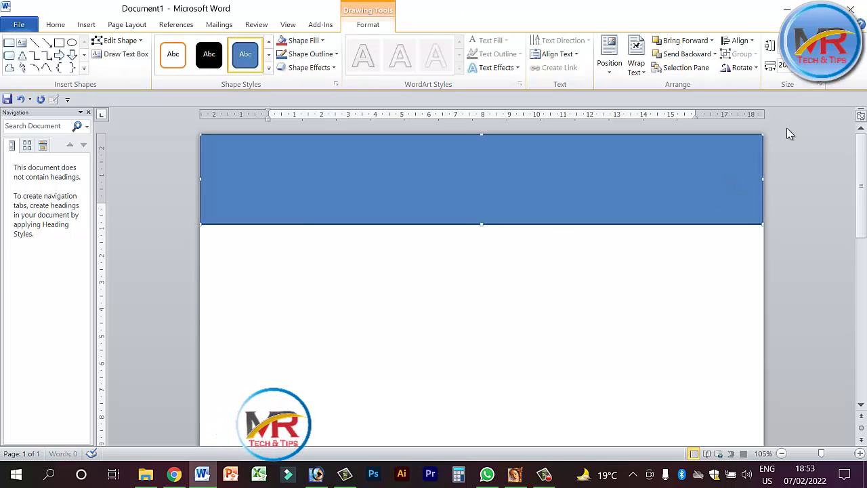
{"action": "left_click", "coordinate": [436, 348]}
{"action": "left_click", "coordinate": [275, 134]}
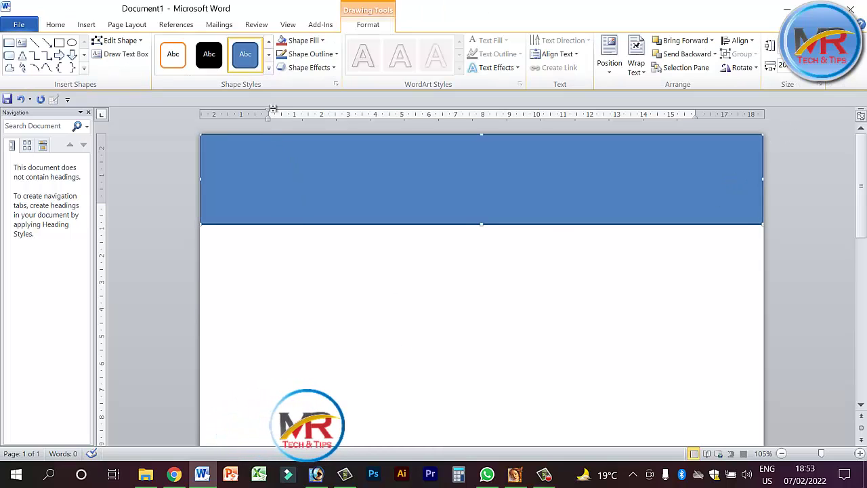
Remove the outline from the header rectangle
{"action": "left_click", "coordinate": [318, 54]}
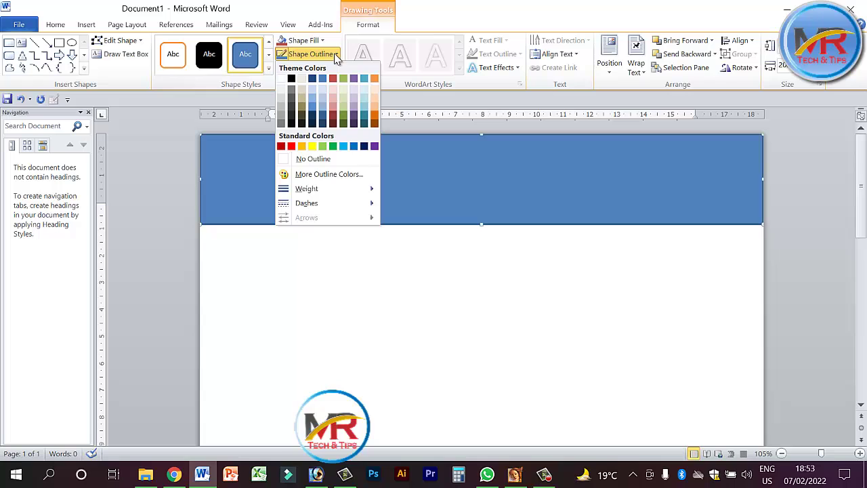
{"action": "left_click", "coordinate": [298, 163]}
{"action": "left_click", "coordinate": [354, 305]}
{"action": "left_click", "coordinate": [310, 167]}
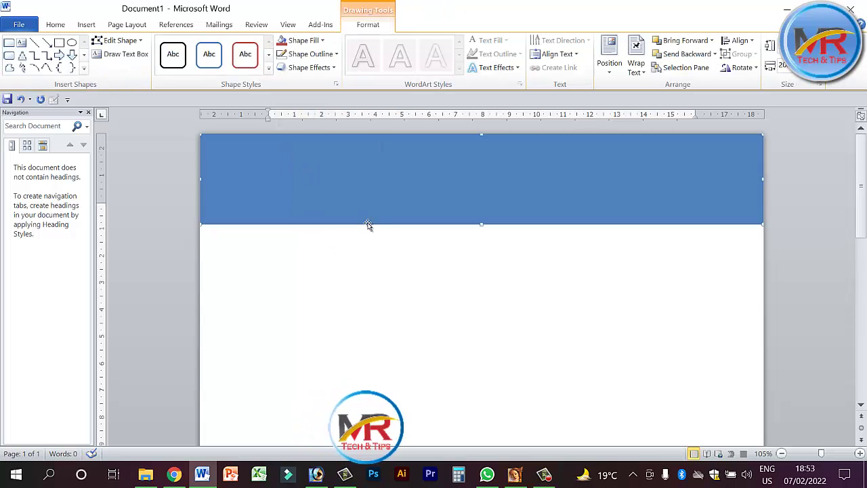
{"action": "left_click", "coordinate": [363, 255]}
{"action": "left_click", "coordinate": [228, 164]}
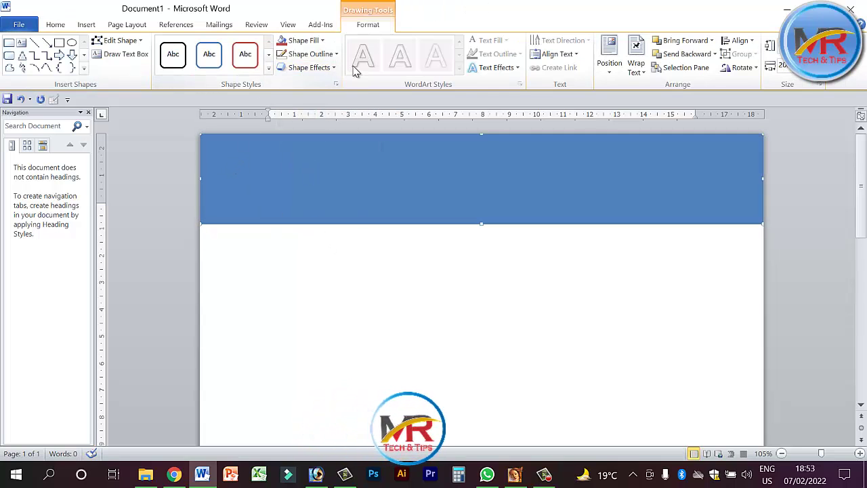
Fill the header rectangle with a custom light green picked from the color spectrum
{"action": "left_click", "coordinate": [308, 40]}
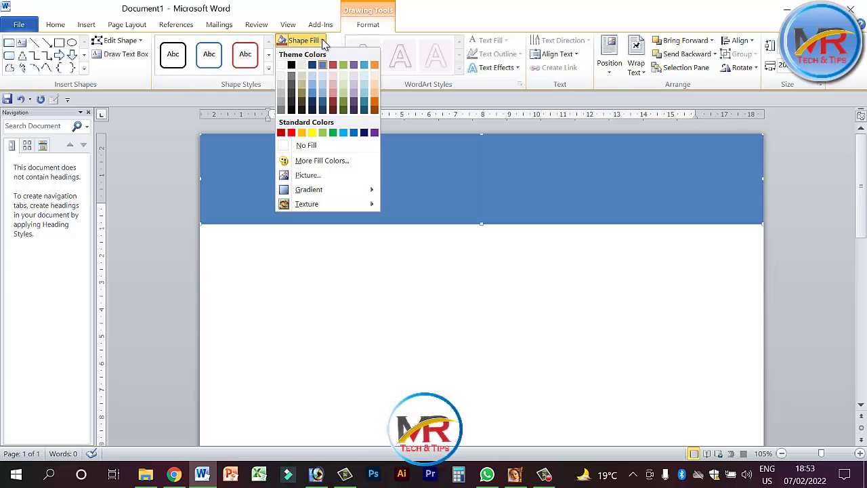
{"action": "left_click", "coordinate": [310, 163]}
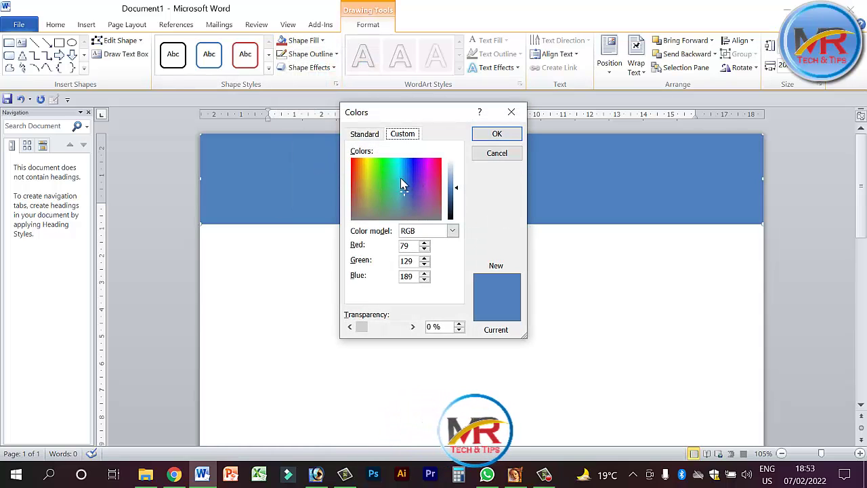
{"action": "left_click_drag", "start_coordinate": [400, 177], "coordinate": [386, 189]}
{"action": "key", "text": "Return"}
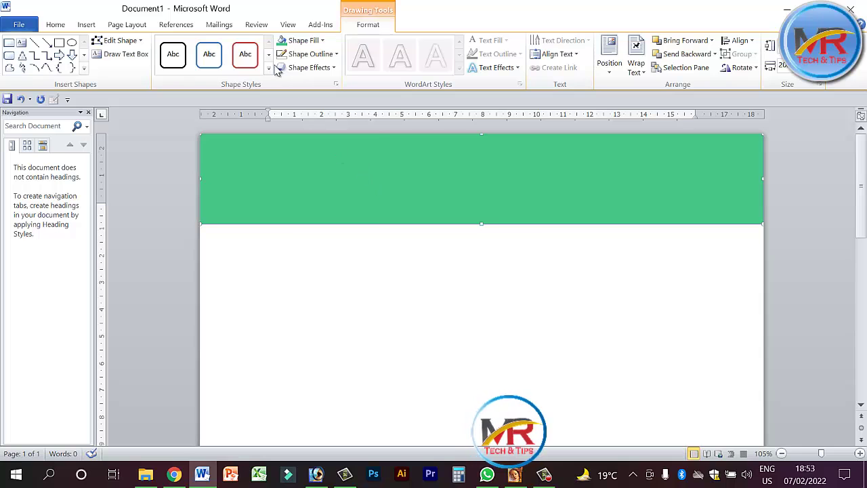
Change the header rectangle's fill to the standard green
{"action": "left_click", "coordinate": [322, 40]}
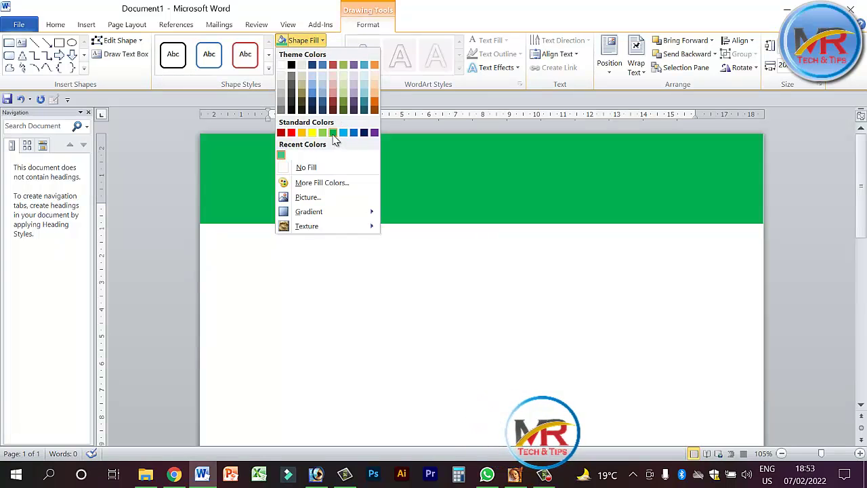
{"action": "left_click", "coordinate": [334, 133]}
{"action": "left_click", "coordinate": [401, 255]}
{"action": "left_click", "coordinate": [383, 194]}
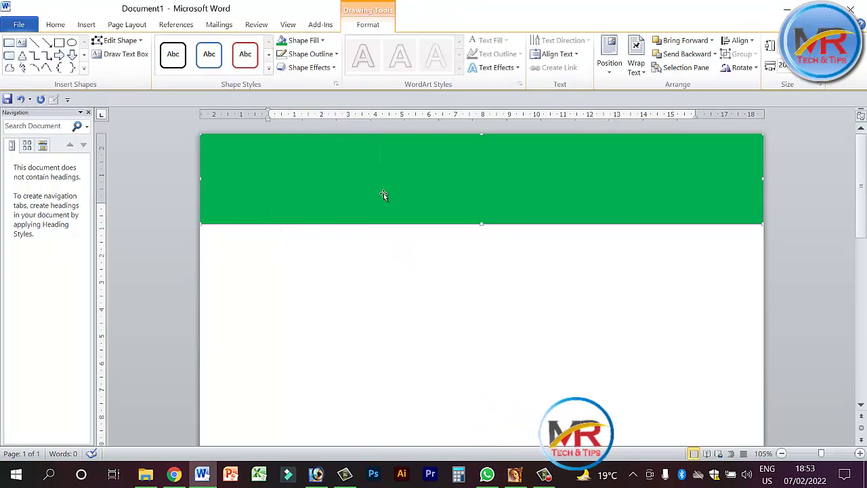
{"action": "left_click", "coordinate": [427, 285]}
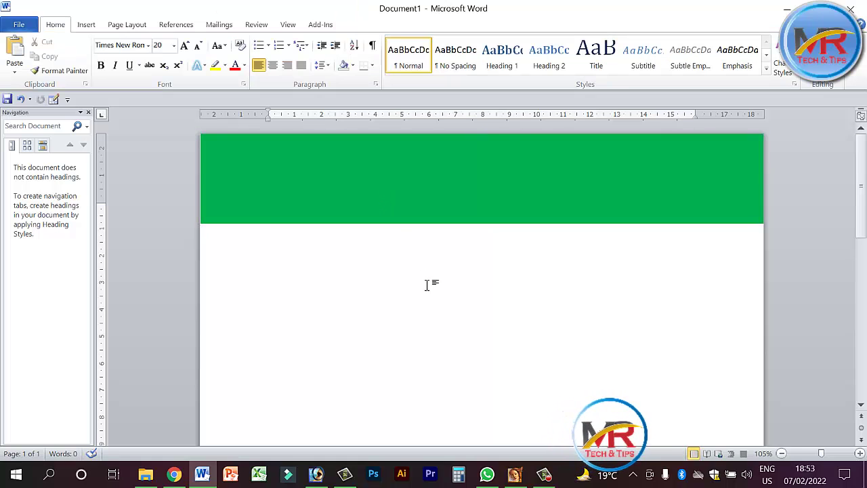
Edit the header rectangle's points, raising its lower-right corner so the bottom edge slants upward to the right
{"action": "left_click", "coordinate": [576, 222]}
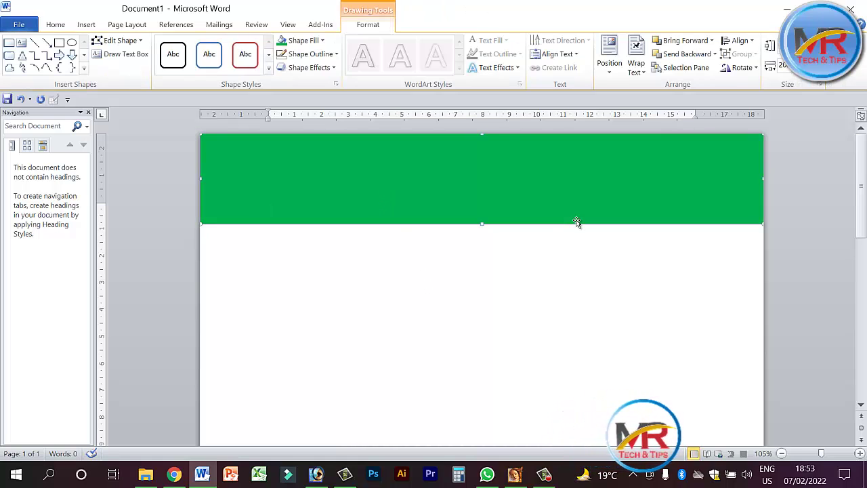
{"action": "left_click", "coordinate": [119, 40]}
{"action": "left_click", "coordinate": [125, 77]}
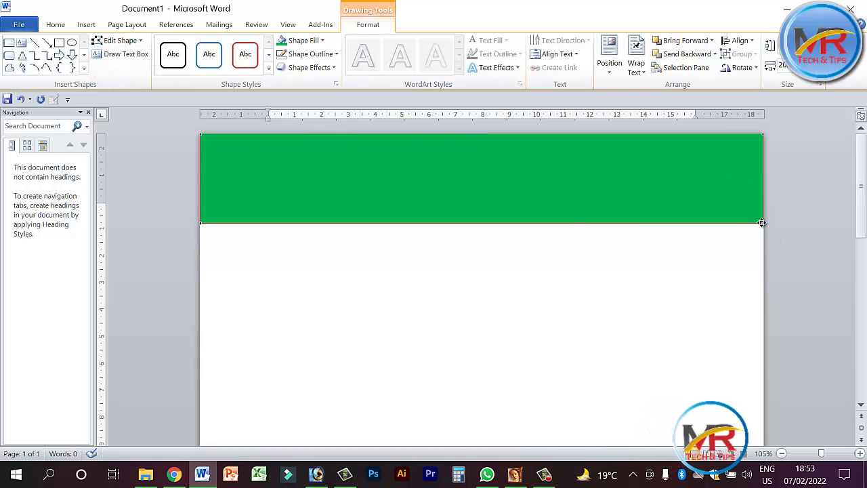
{"action": "left_click_drag", "start_coordinate": [762, 222], "coordinate": [770, 182]}
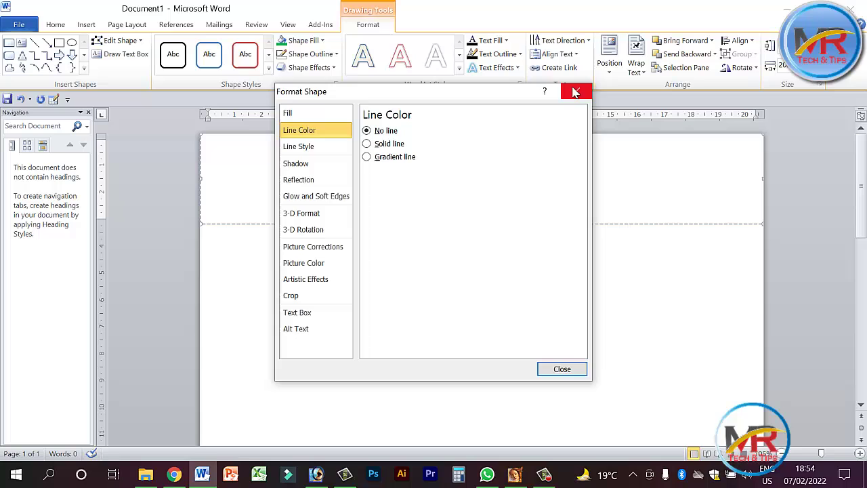
Fill the slanted header shape with a blue dark-variation gradient that darkens toward its lower-right corner
{"action": "left_click", "coordinate": [559, 368]}
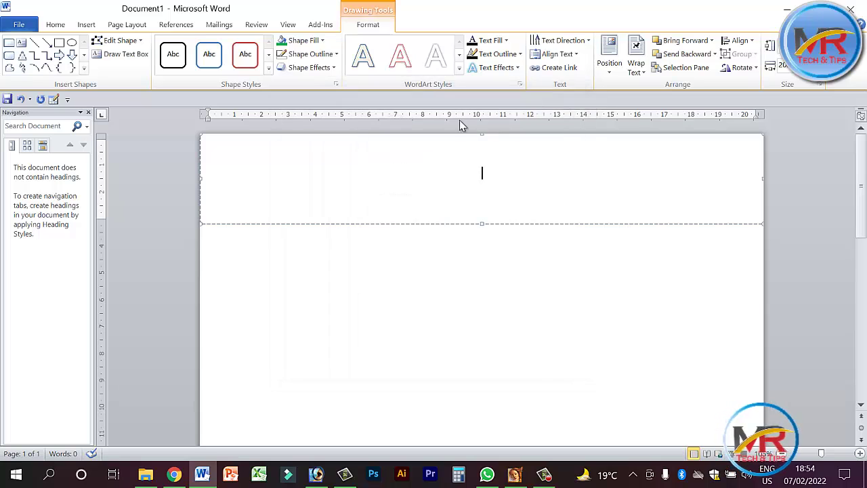
{"action": "left_click", "coordinate": [324, 41]}
{"action": "mouse_move", "coordinate": [346, 214]}
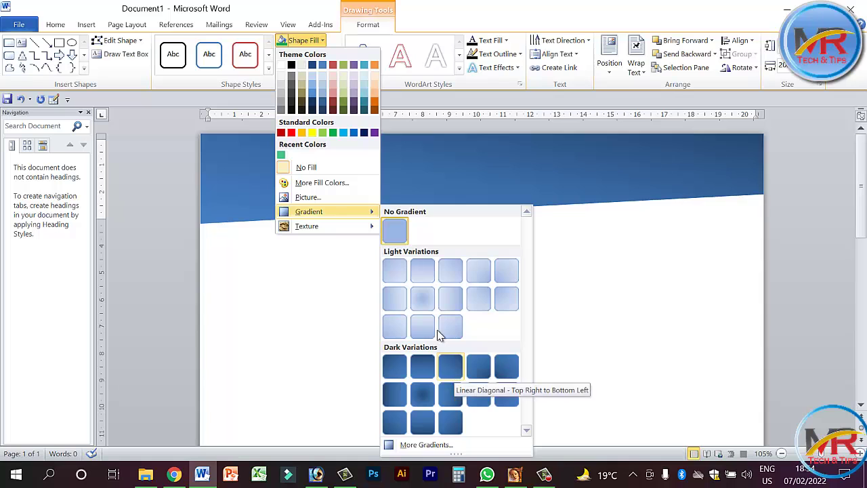
{"action": "left_click", "coordinate": [444, 429]}
{"action": "left_click", "coordinate": [372, 339]}
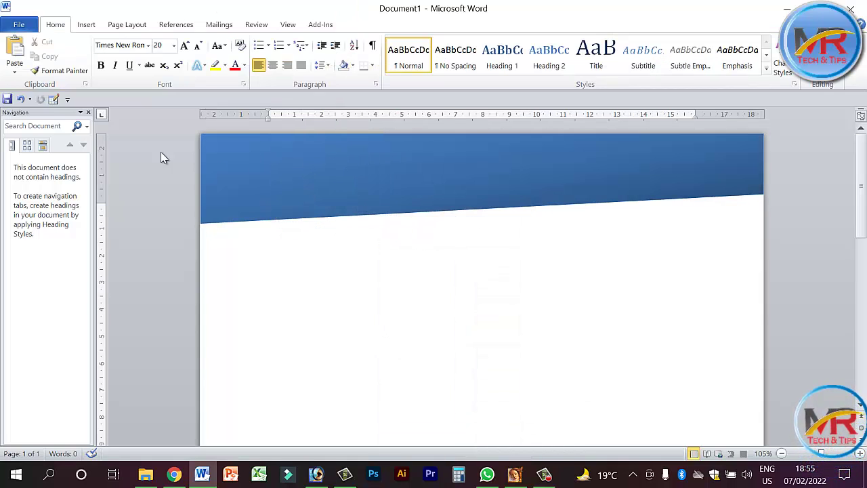
Duplicate the gradient header shape and align the copy with the page sides, slightly lower than the original
{"action": "left_click", "coordinate": [239, 173]}
{"action": "left_click", "coordinate": [296, 264]}
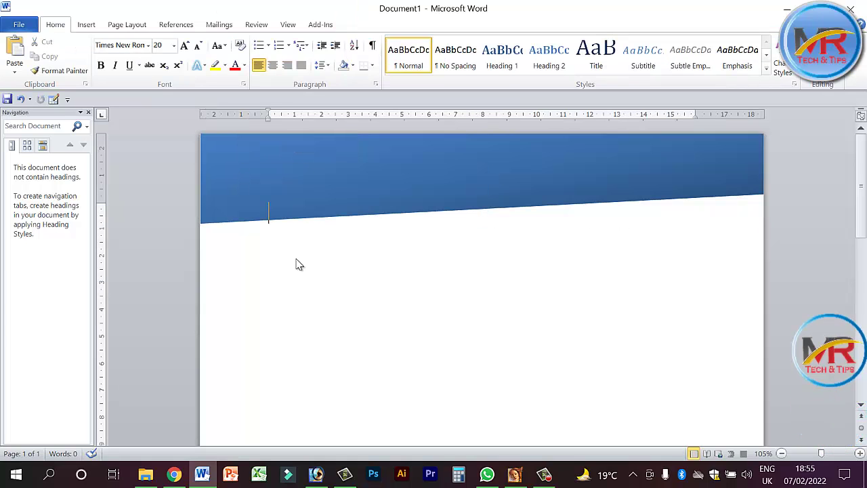
{"action": "key", "text": "ctrl+v"}
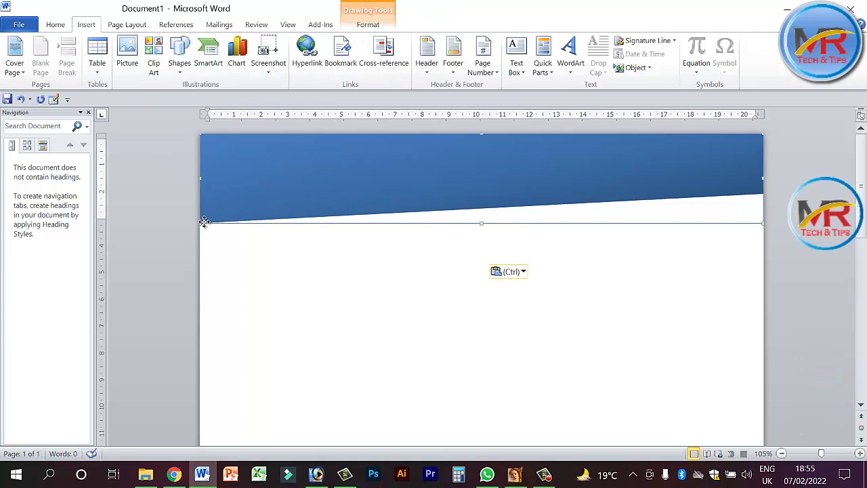
{"action": "right_click", "coordinate": [225, 223]}
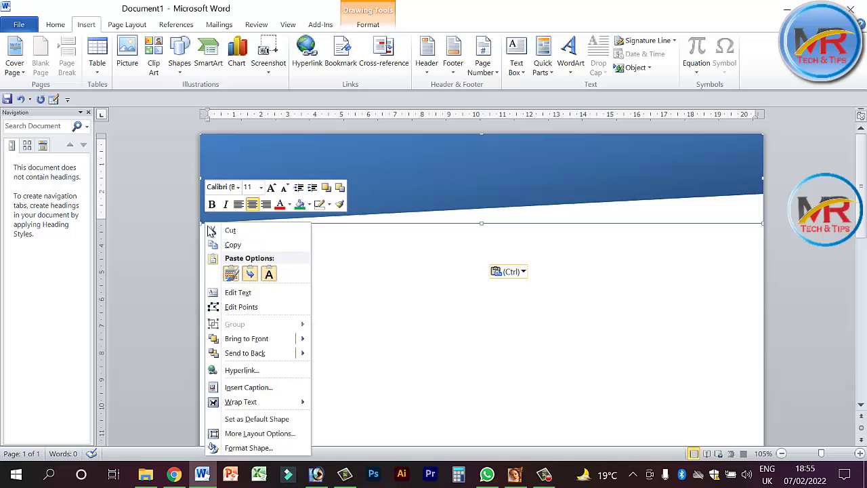
{"action": "left_click", "coordinate": [236, 245]}
{"action": "left_click", "coordinate": [292, 283]}
{"action": "key", "text": "ctrl+v"}
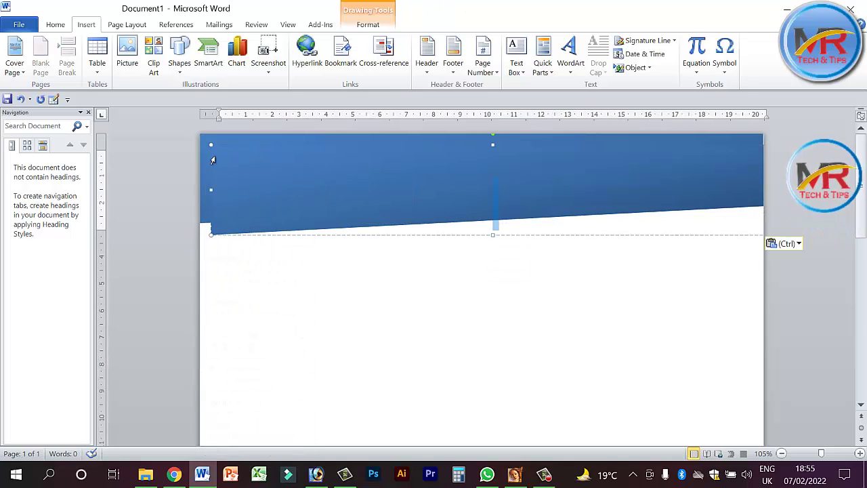
{"action": "mouse_move", "coordinate": [204, 194]}
{"action": "left_mouse_down"}
{"action": "mouse_move", "coordinate": [199, 205]}
{"action": "mouse_move", "coordinate": [210, 198]}
{"action": "left_mouse_up"}
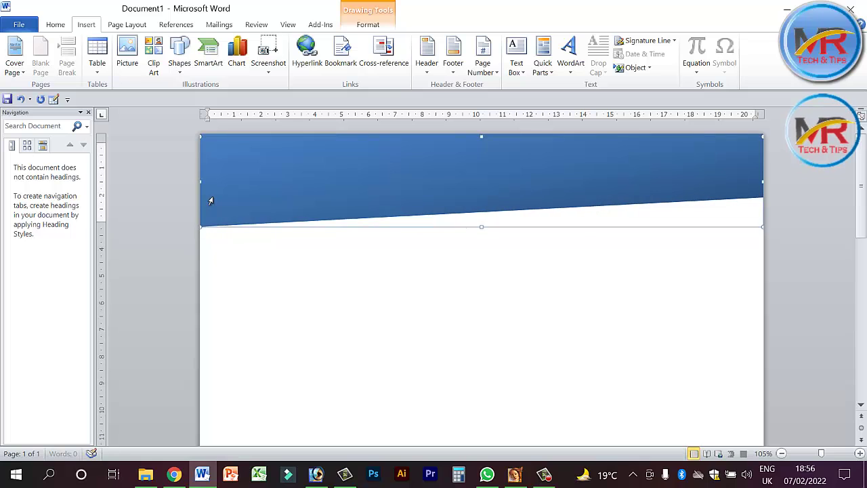
Fill the duplicated header shape with a solid lighter blue theme color
{"action": "left_click", "coordinate": [65, 27]}
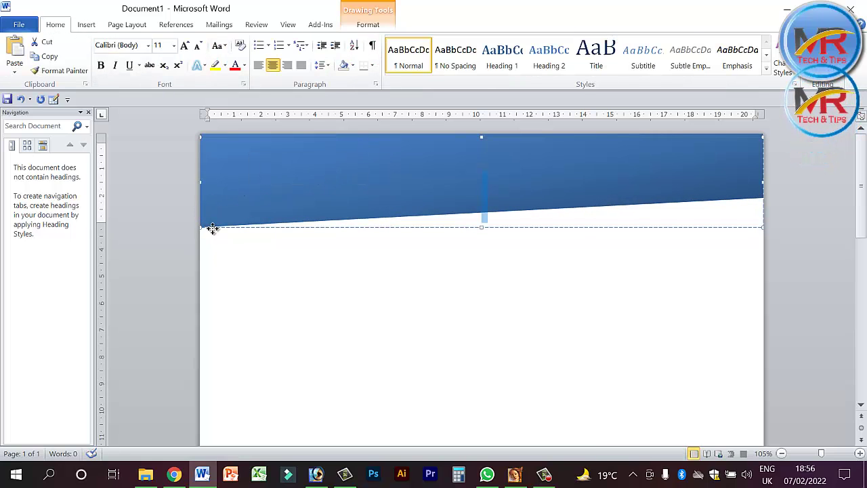
{"action": "left_click", "coordinate": [368, 25]}
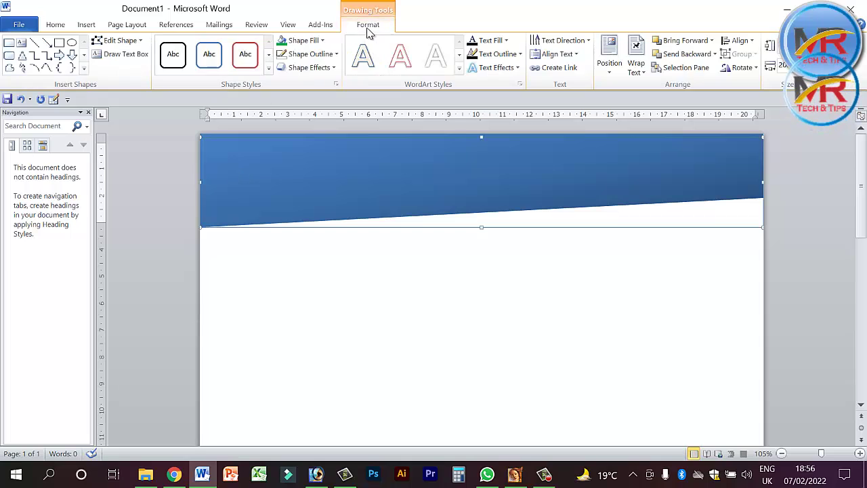
{"action": "left_click", "coordinate": [322, 40]}
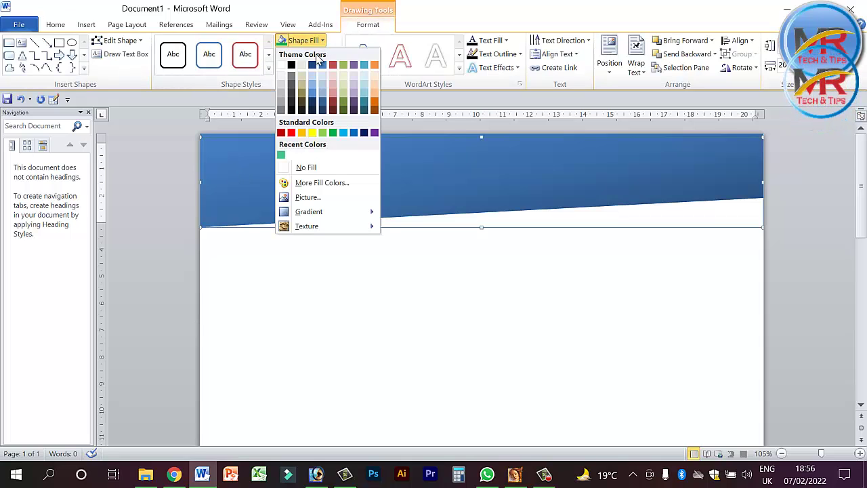
{"action": "left_click", "coordinate": [313, 96]}
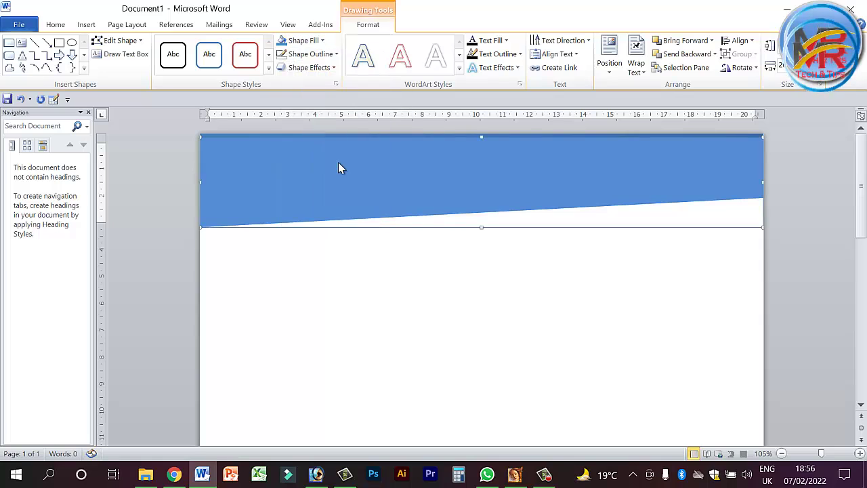
Set the duplicated shape's text wrapping to Behind Text so only a thin strip shows below the gradient shape
{"action": "right_click", "coordinate": [338, 169]}
{"action": "mouse_move", "coordinate": [379, 366]}
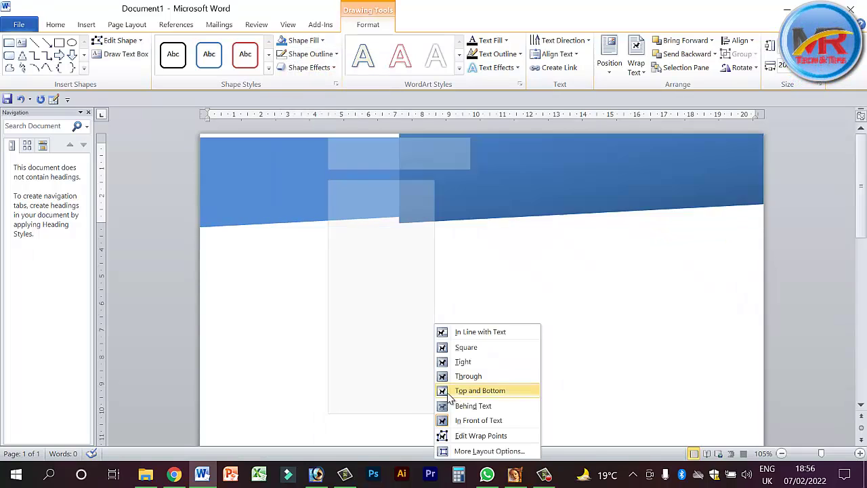
{"action": "left_click", "coordinate": [454, 405]}
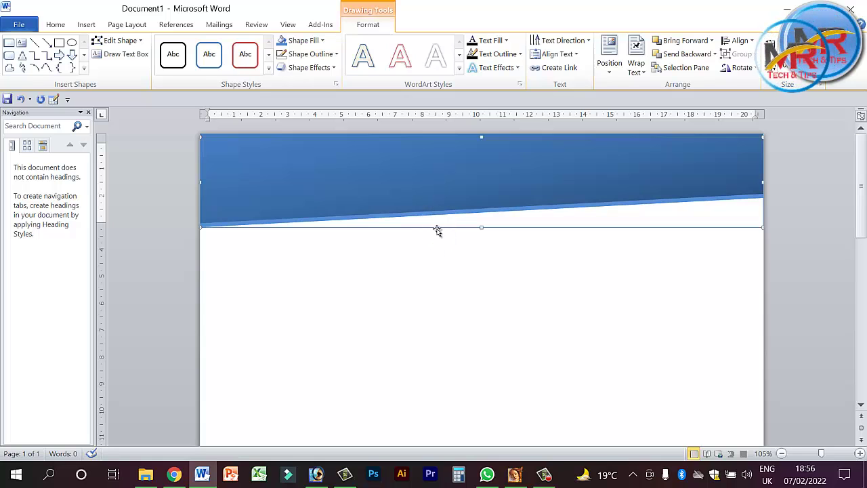
Recolor the duplicated shape behind the header with the standard orange, then select the gradient shape in front
{"action": "left_click", "coordinate": [324, 41]}
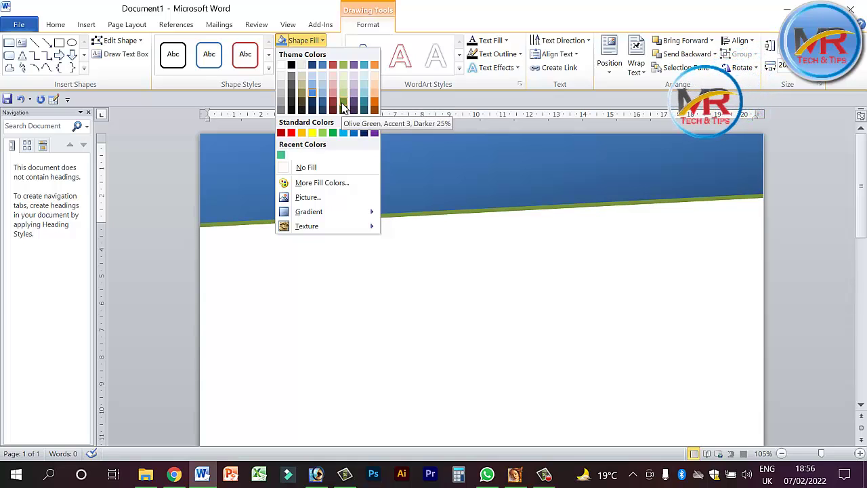
{"action": "left_click", "coordinate": [303, 135]}
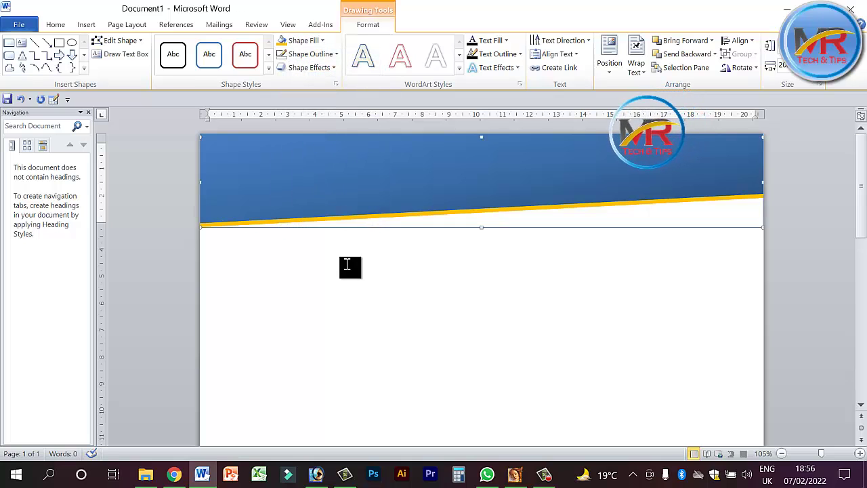
{"action": "left_click", "coordinate": [350, 265]}
{"action": "left_click", "coordinate": [329, 223]}
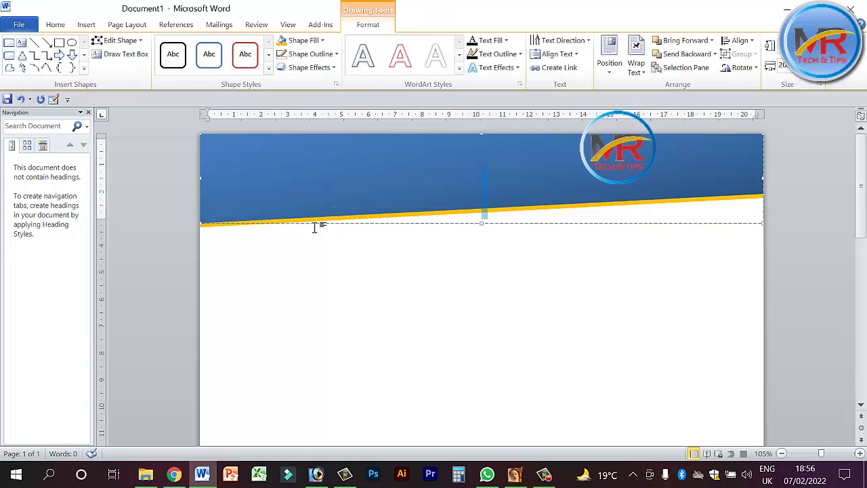
{"action": "right_click", "coordinate": [316, 223]}
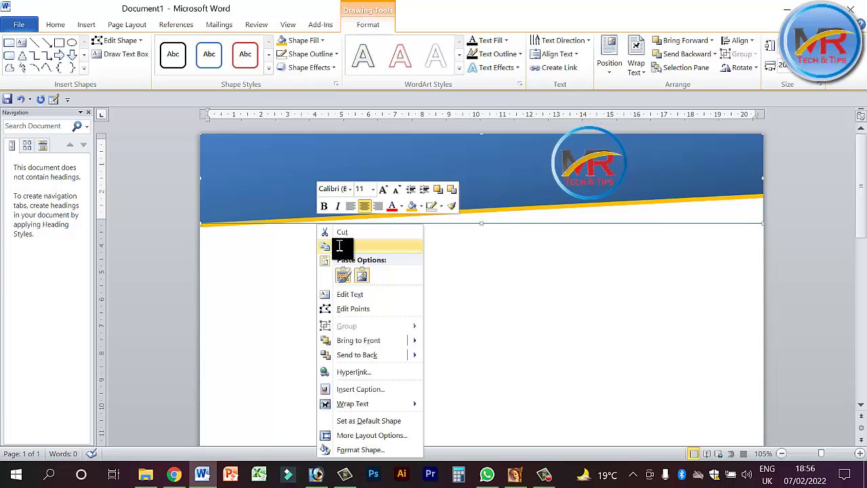
{"action": "left_click", "coordinate": [340, 245]}
{"action": "left_click", "coordinate": [293, 309]}
{"action": "key", "text": "ctrl+v"}
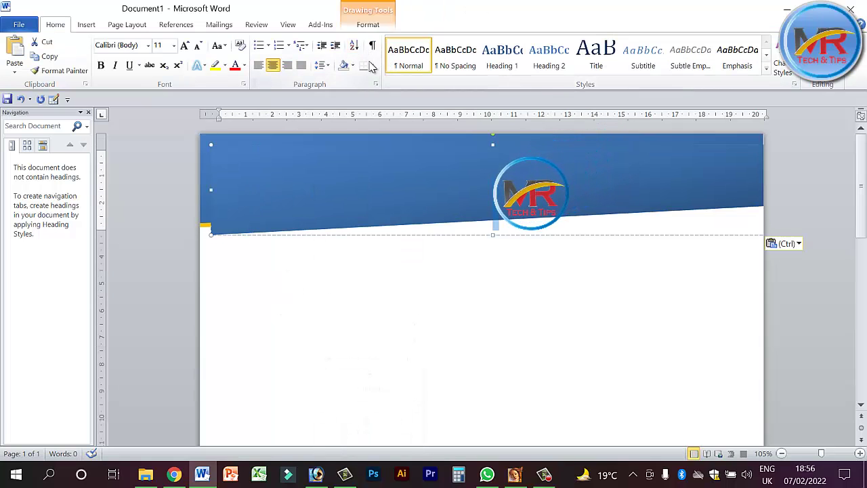
{"action": "left_click_drag", "start_coordinate": [212, 214], "coordinate": [199, 217]}
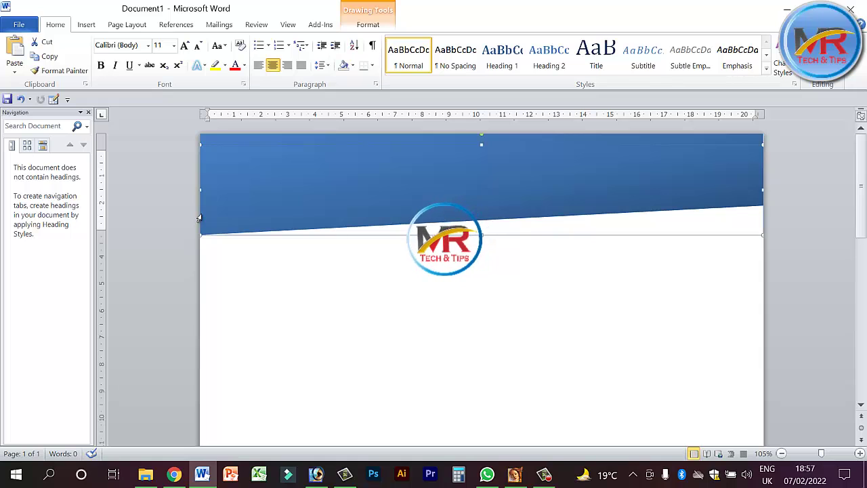
{"action": "left_click", "coordinate": [458, 193]}
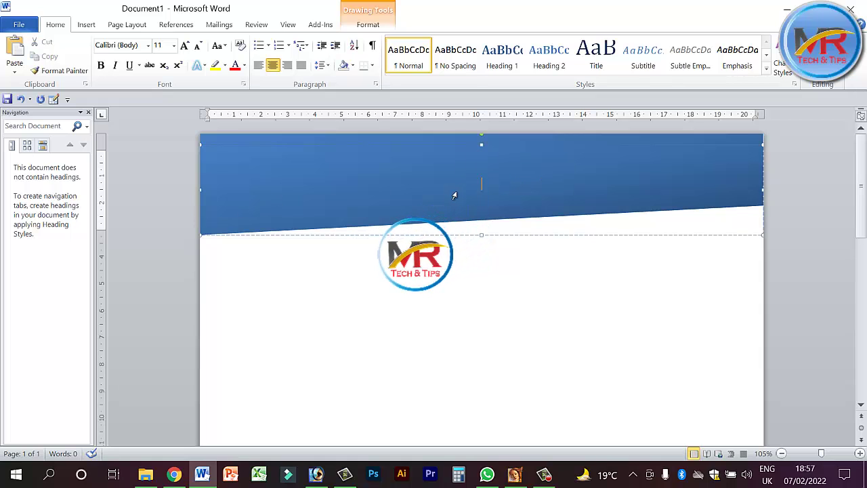
{"action": "left_click", "coordinate": [390, 246]}
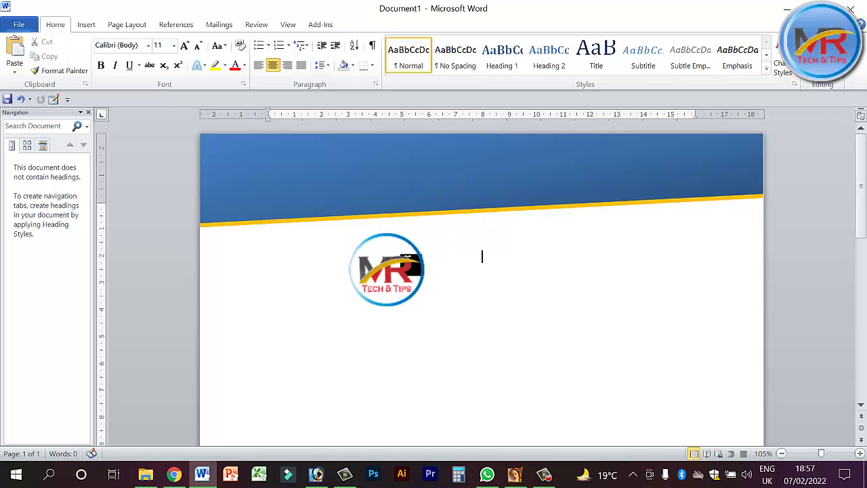
Draw a thin yellow straight line across the full page width, parallel to and just beneath the slanted orange strip
{"action": "left_click", "coordinate": [86, 24]}
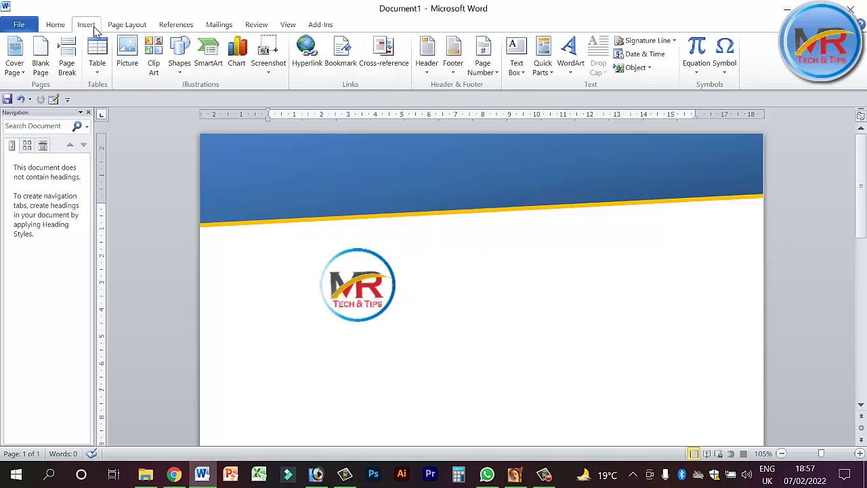
{"action": "left_click", "coordinate": [179, 58]}
{"action": "left_click", "coordinate": [199, 97]}
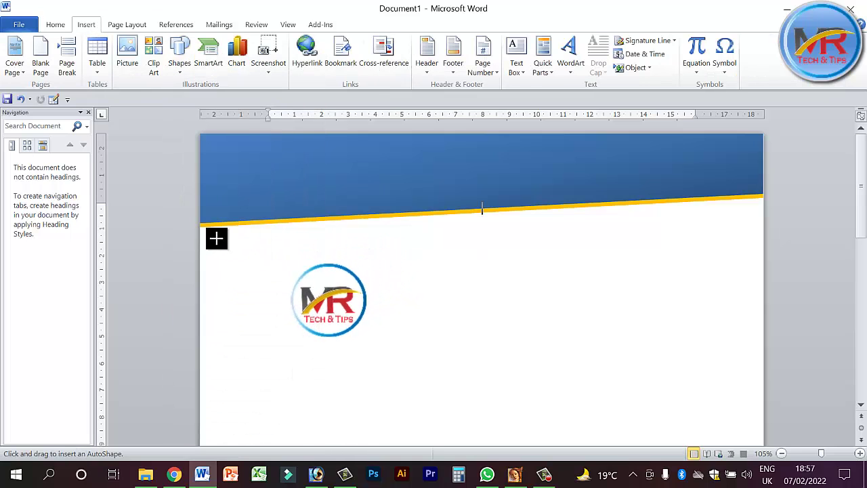
{"action": "mouse_move", "coordinate": [200, 228]}
{"action": "left_mouse_down"}
{"action": "mouse_move", "coordinate": [298, 232]}
{"action": "mouse_move", "coordinate": [737, 214]}
{"action": "mouse_move", "coordinate": [766, 197]}
{"action": "left_mouse_up"}
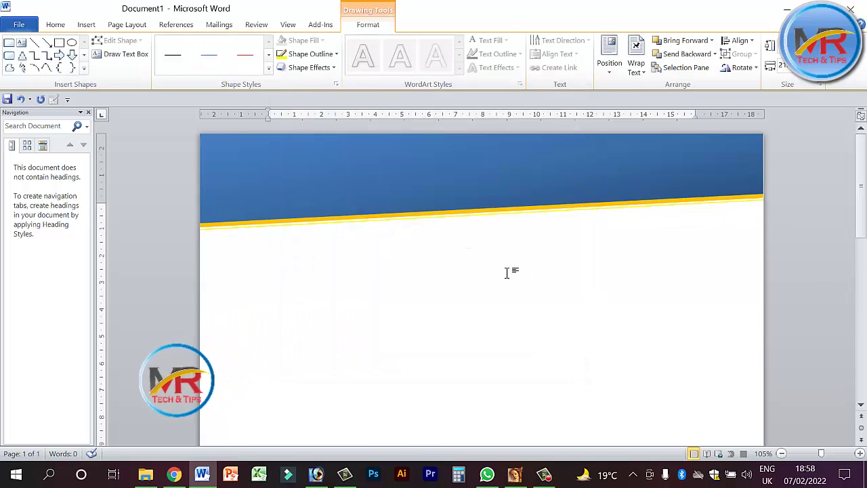
{"action": "left_click", "coordinate": [513, 274]}
{"action": "left_click", "coordinate": [506, 342]}
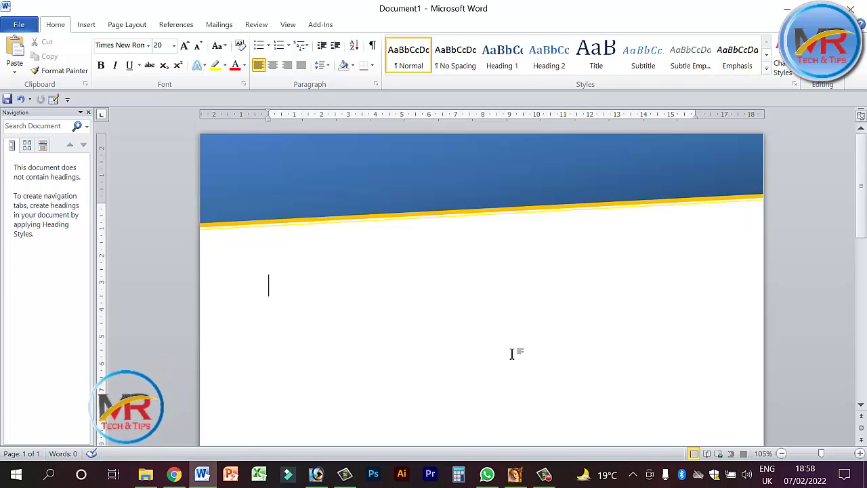
Draw a wide text box on the blue header band and enter the title "Mr Tech & Tips" in it
{"action": "scroll", "coordinate": [512, 355], "scroll_direction": "down", "scroll_amount": 2}
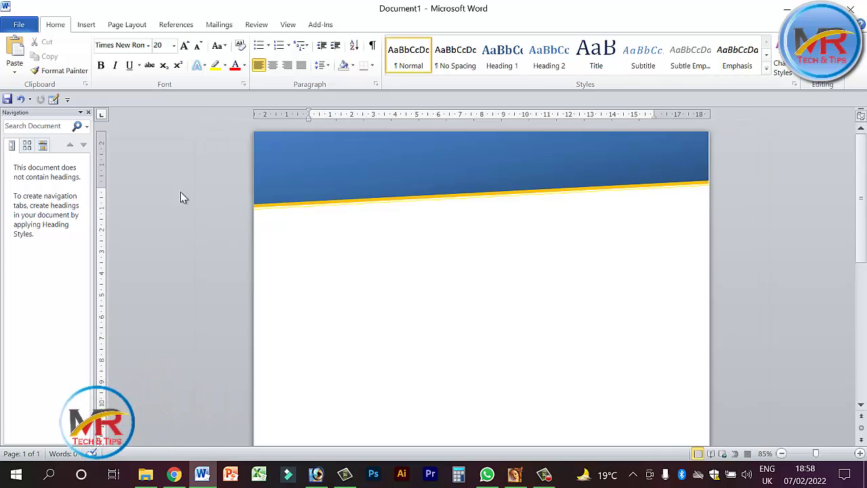
{"action": "left_click", "coordinate": [84, 25]}
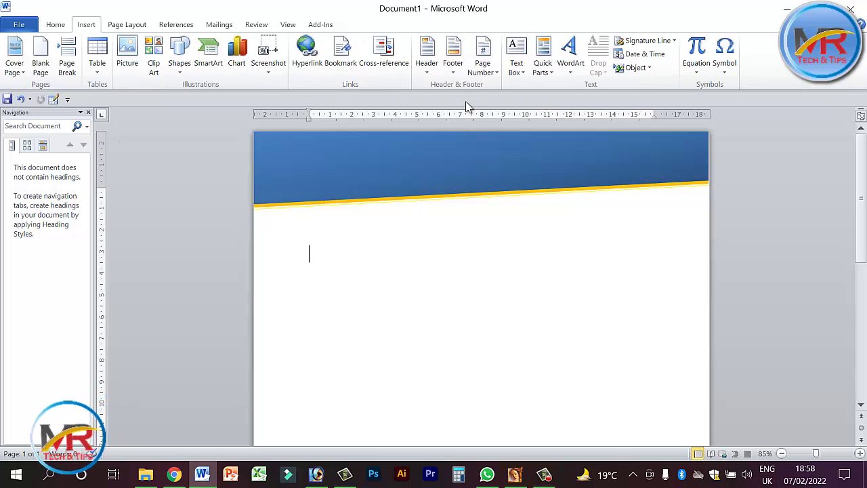
{"action": "left_click", "coordinate": [516, 66]}
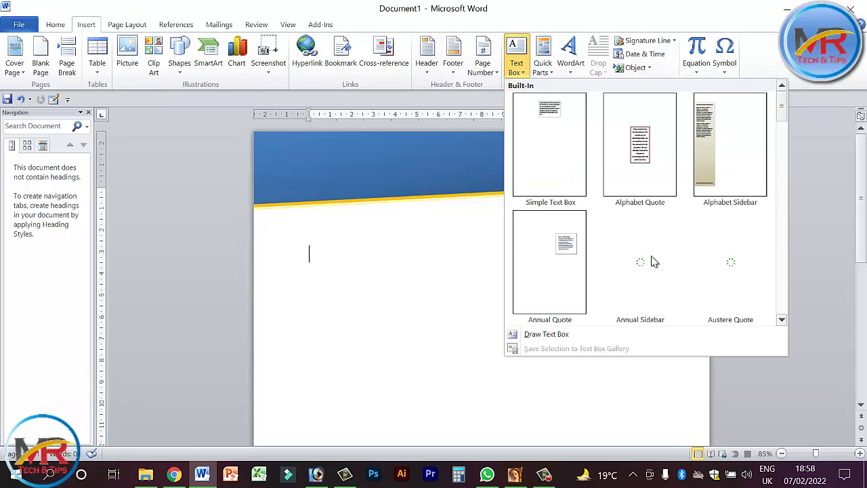
{"action": "left_click", "coordinate": [542, 334]}
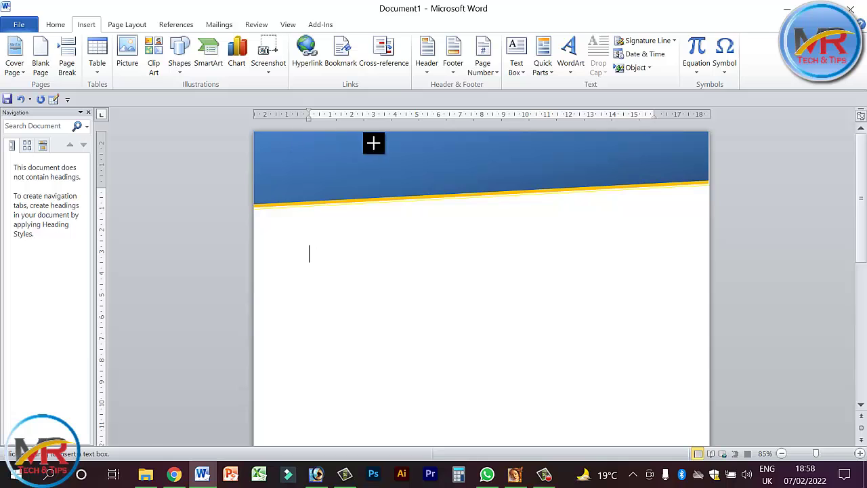
{"action": "left_click_drag", "start_coordinate": [338, 141], "coordinate": [649, 164]}
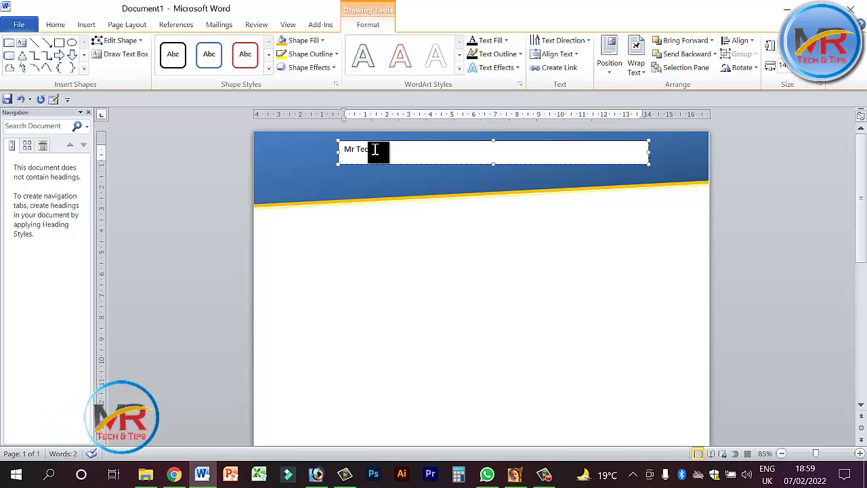
{"action": "type", "text": "Mr Tech & Tips"}
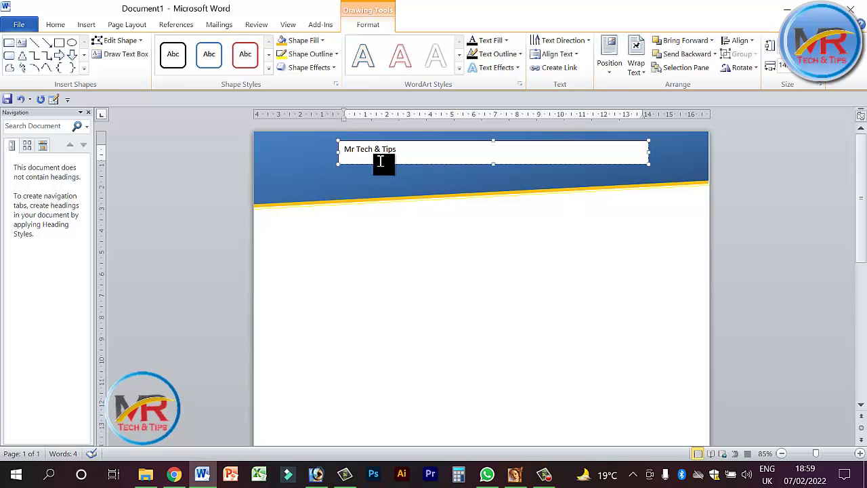
Set the "Mr Tech & Tips" title text to Times New Roman at size 40
{"action": "triple_click", "coordinate": [375, 155]}
{"action": "left_click", "coordinate": [56, 24]}
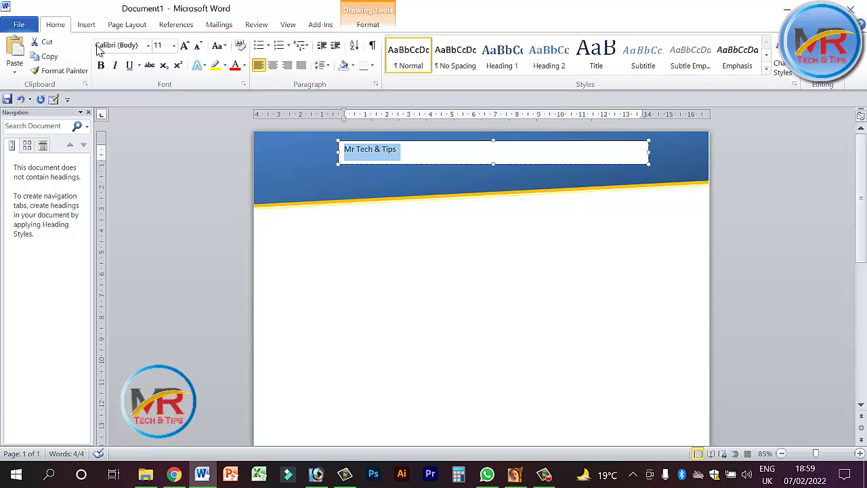
{"action": "left_click", "coordinate": [148, 46]}
{"action": "left_click", "coordinate": [135, 117]}
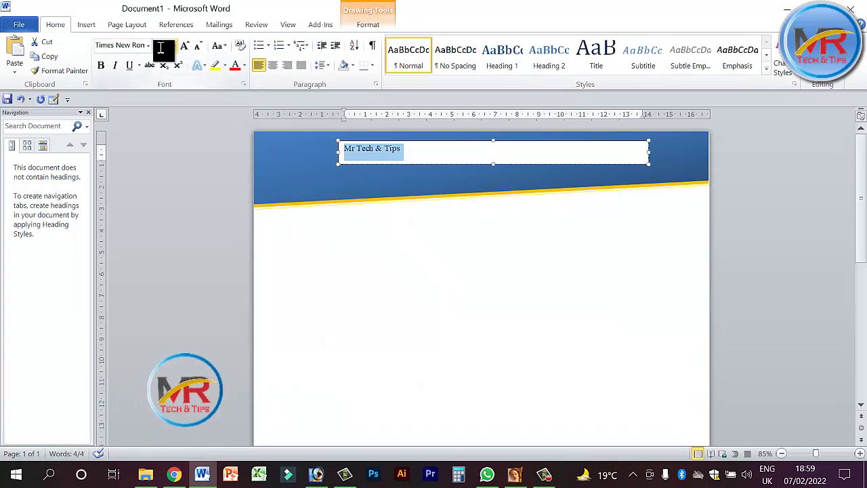
{"action": "key", "text": "Return"}
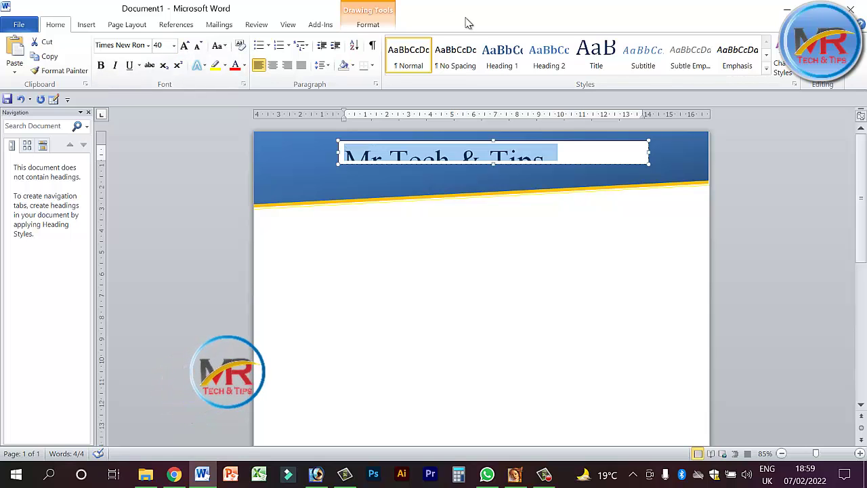
Make the title text box taller so the text fits, and make the title bold
{"action": "left_click_drag", "start_coordinate": [493, 165], "coordinate": [495, 185]}
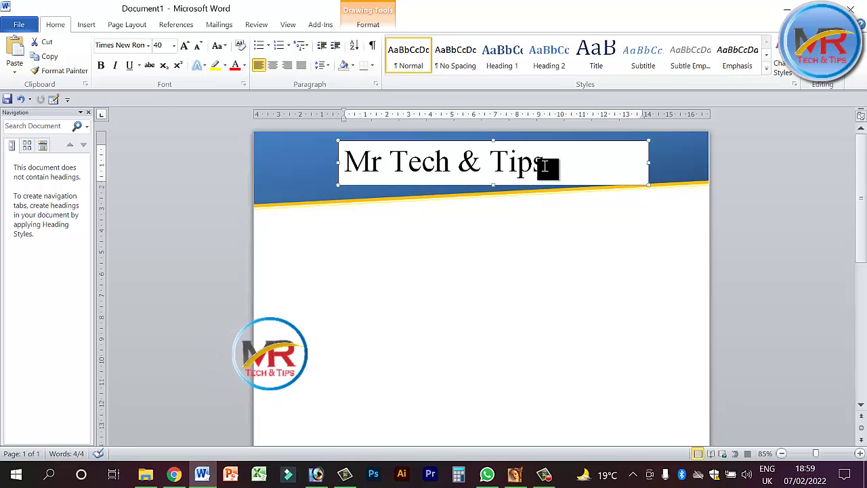
{"action": "left_click_drag", "start_coordinate": [544, 166], "coordinate": [300, 169]}
{"action": "key", "text": "ctrl+b"}
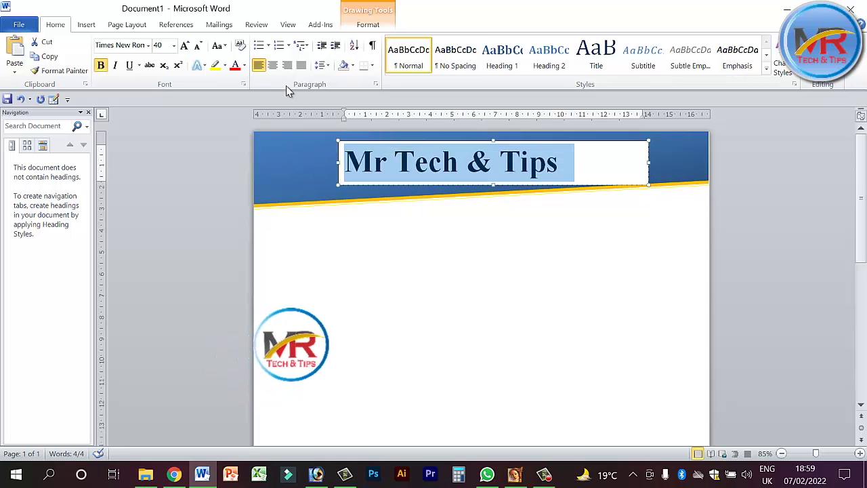
Try to clear the title text box's white background by setting its paragraph shading to No Color
{"action": "left_click", "coordinate": [359, 185]}
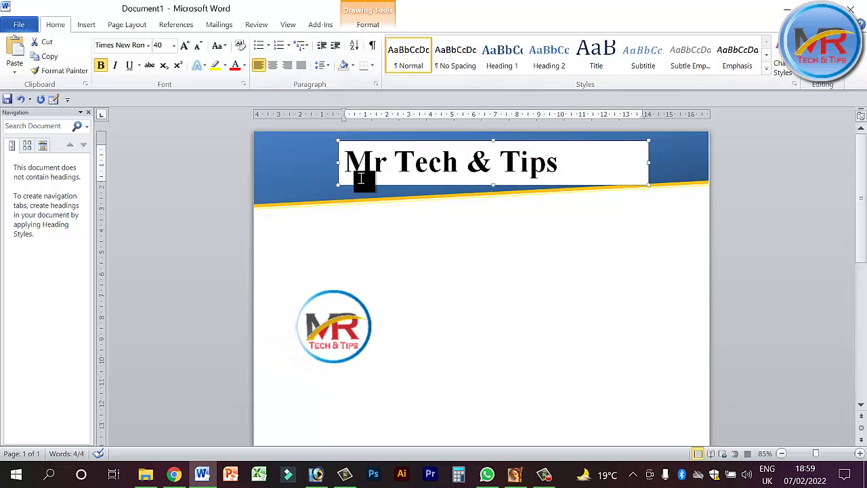
{"action": "left_click", "coordinate": [353, 67]}
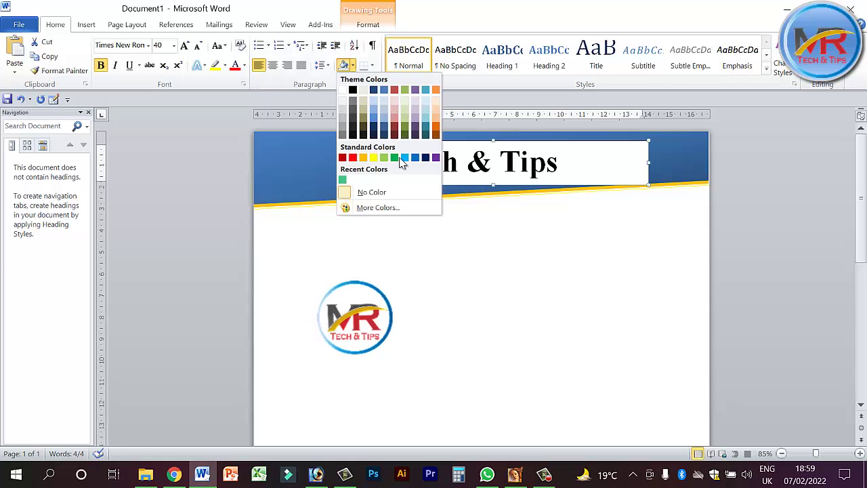
{"action": "left_click", "coordinate": [344, 192]}
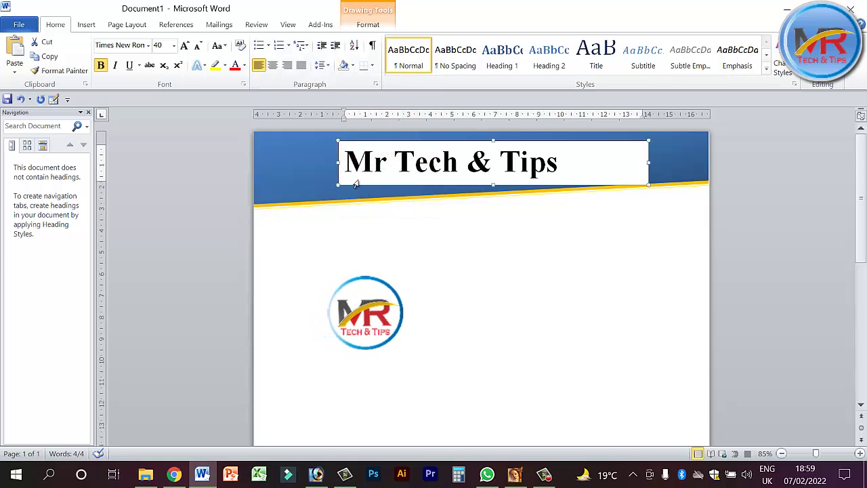
{"action": "left_click", "coordinate": [403, 252]}
Remove the fill from the title text box and open its shape outline options
{"action": "left_click", "coordinate": [347, 183]}
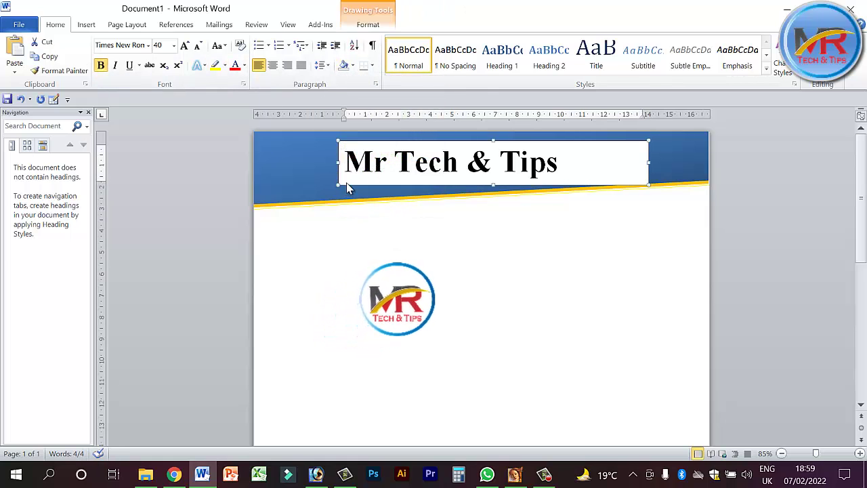
{"action": "left_click", "coordinate": [370, 25]}
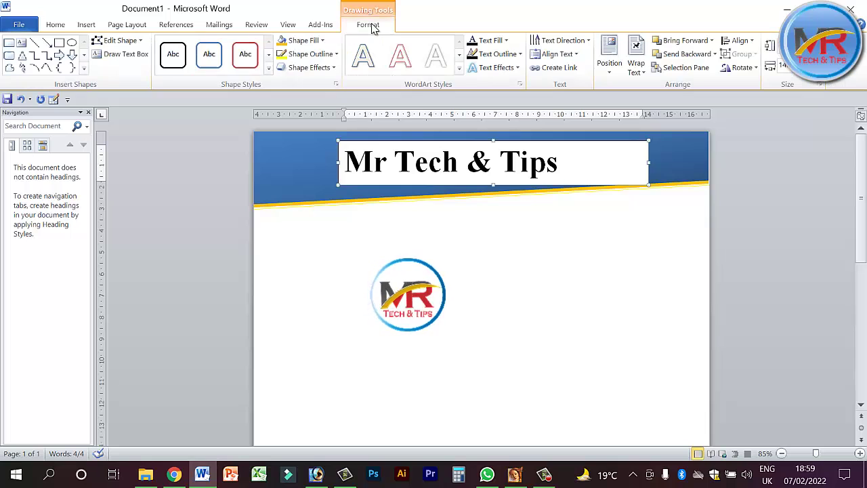
{"action": "left_click", "coordinate": [317, 40]}
{"action": "left_click", "coordinate": [308, 169]}
{"action": "left_click", "coordinate": [332, 53]}
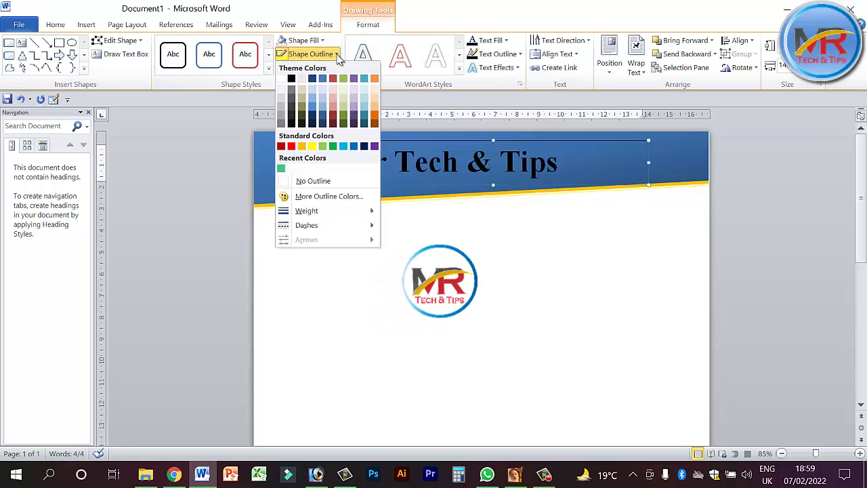